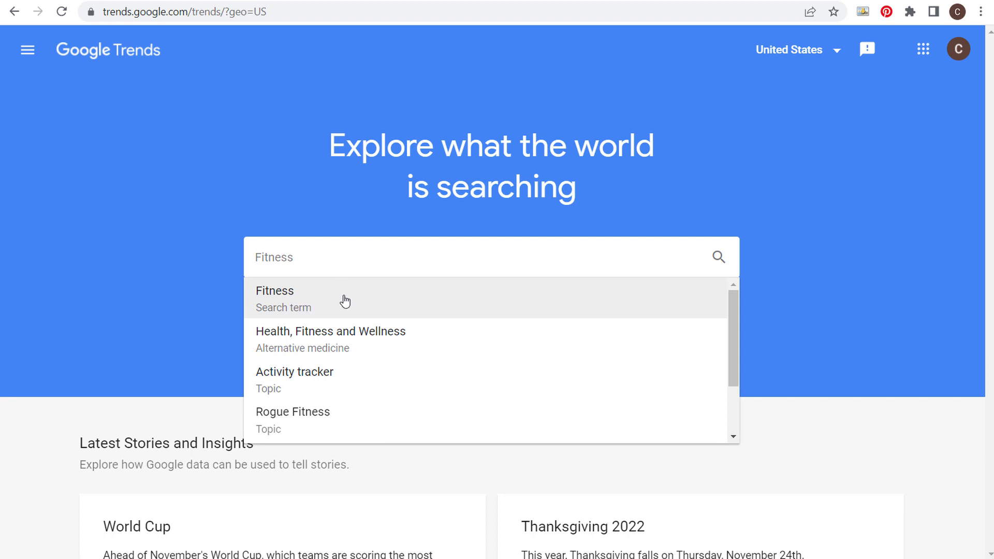
- Open the Fitness explore results for the United States and keep All categories
left_click(377, 302)
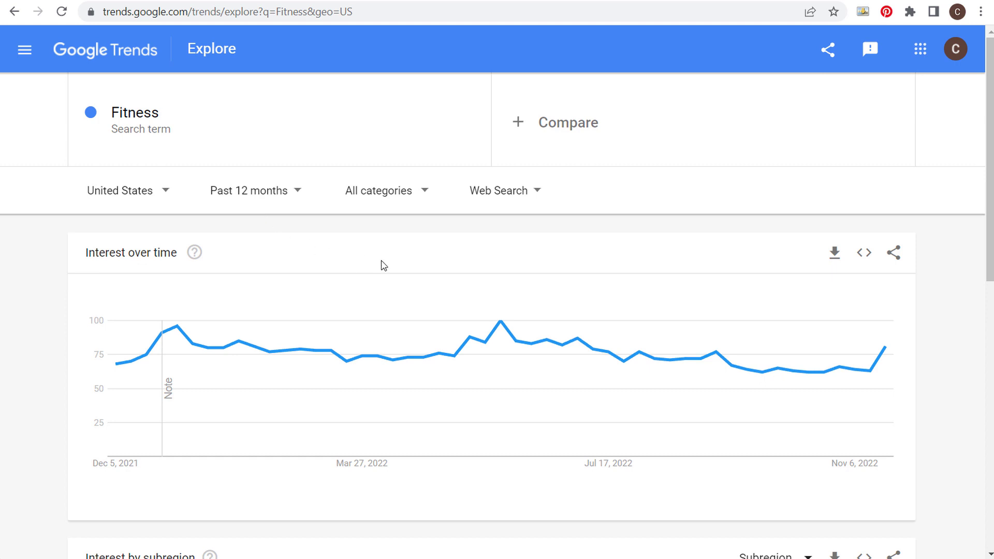
left_click(401, 192)
scroll(425, 267, "down", 10)
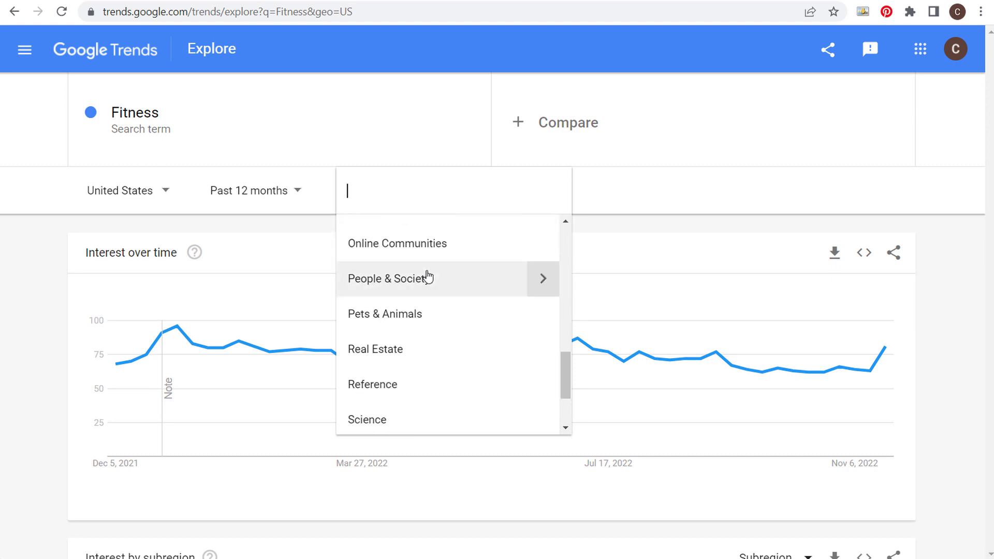
scroll(428, 278, "up", 10)
left_click(422, 233)
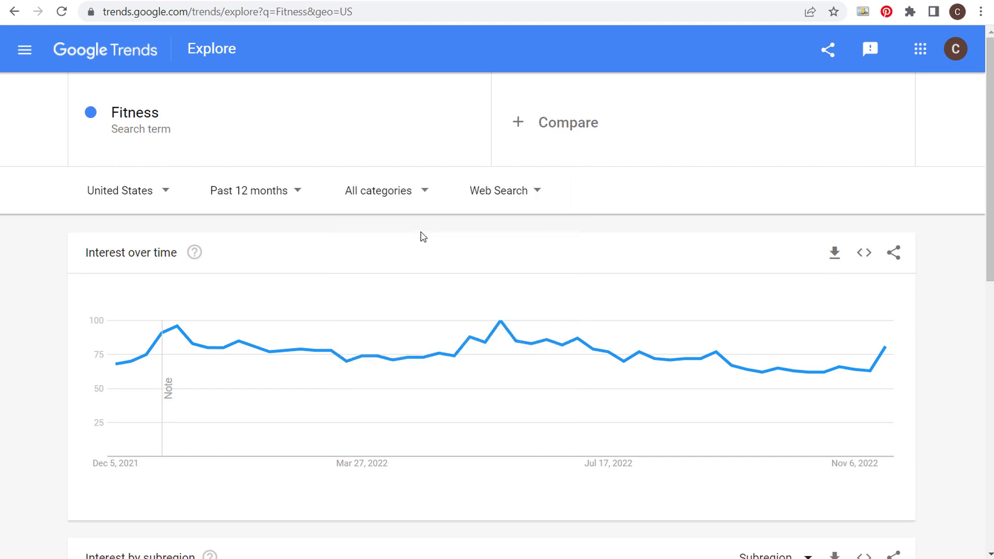
- Keep the source on Web Search and check the chart peak of 100 for May 29 – Jun 4, 2022
left_click(521, 200)
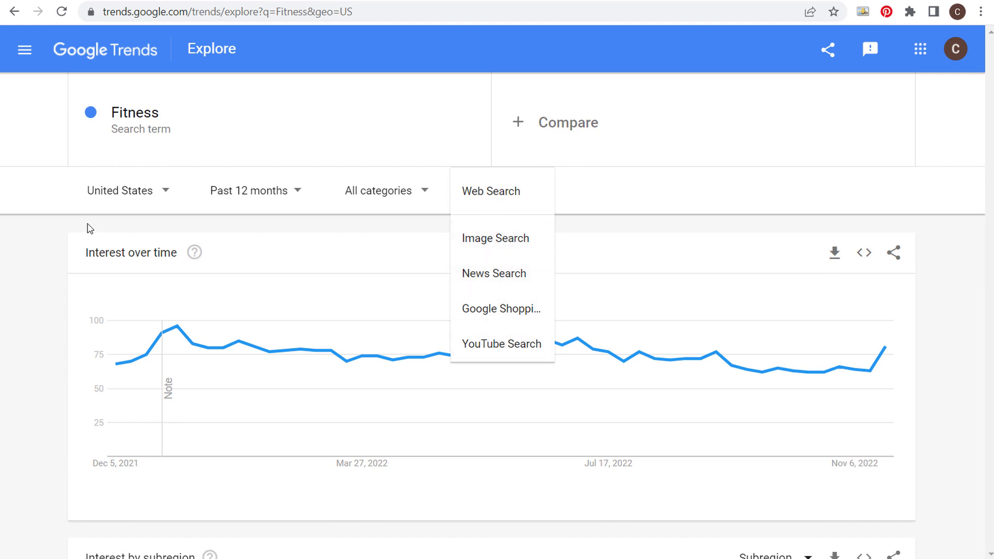
left_click(42, 222)
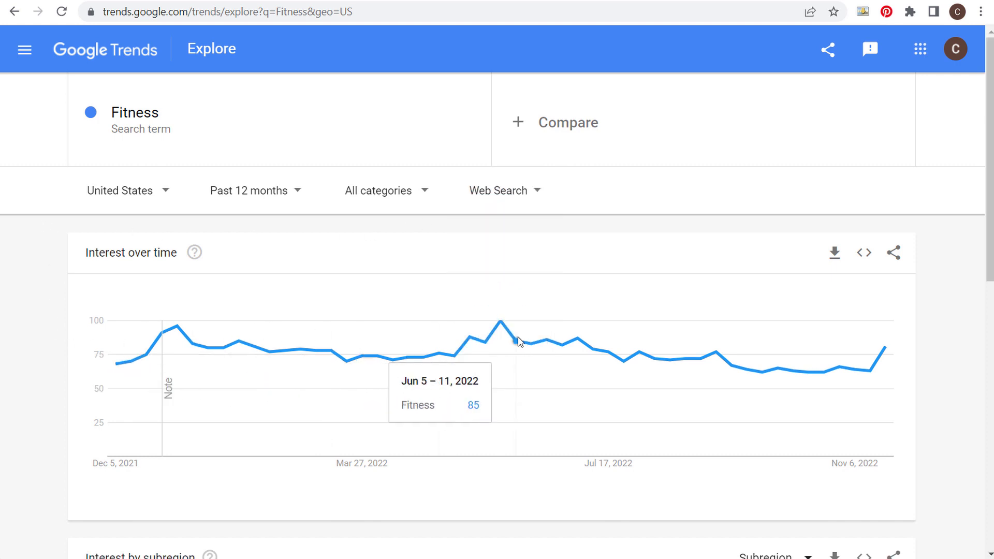
mouse_move(502, 344)
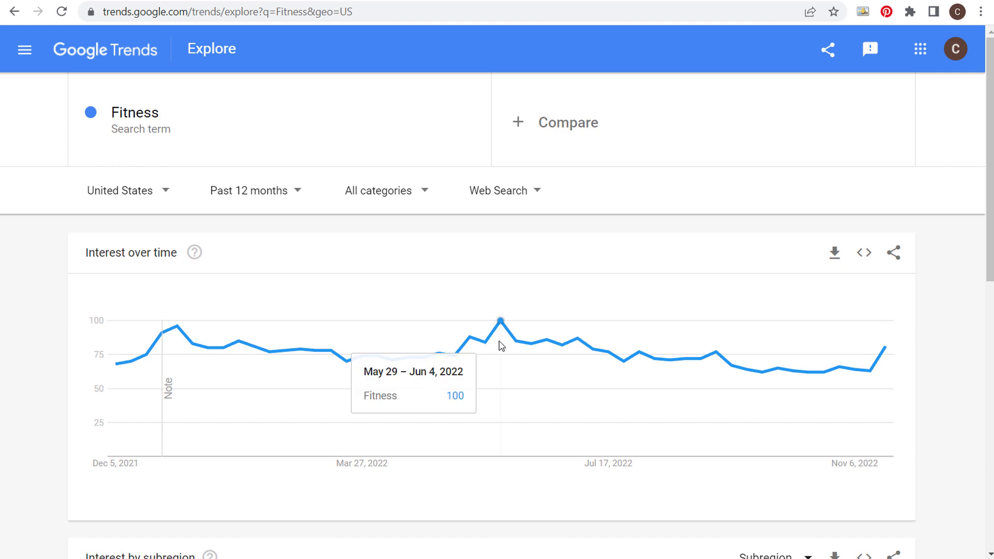
scroll(83, 279, "down", 2)
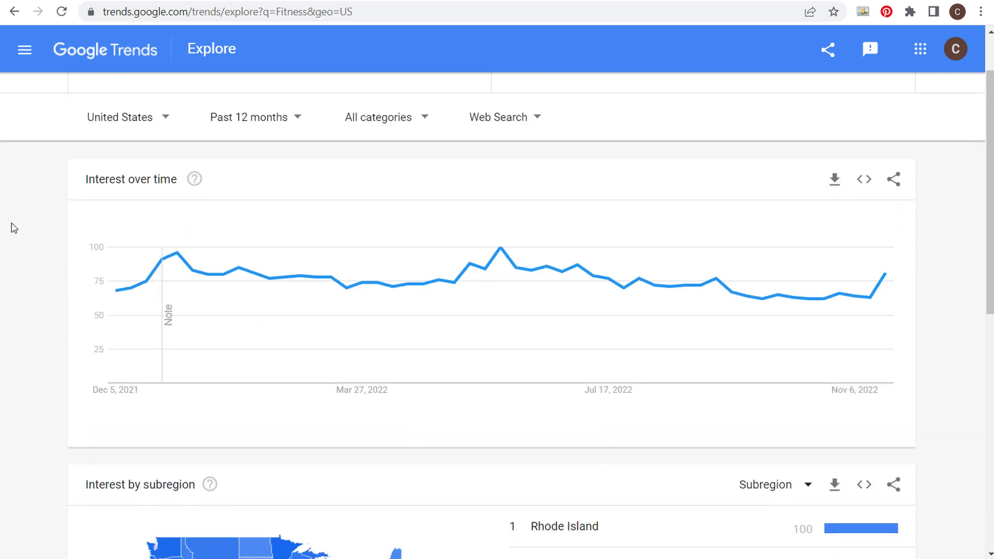
scroll(14, 223, "down", 3)
scroll(866, 278, "up", 3)
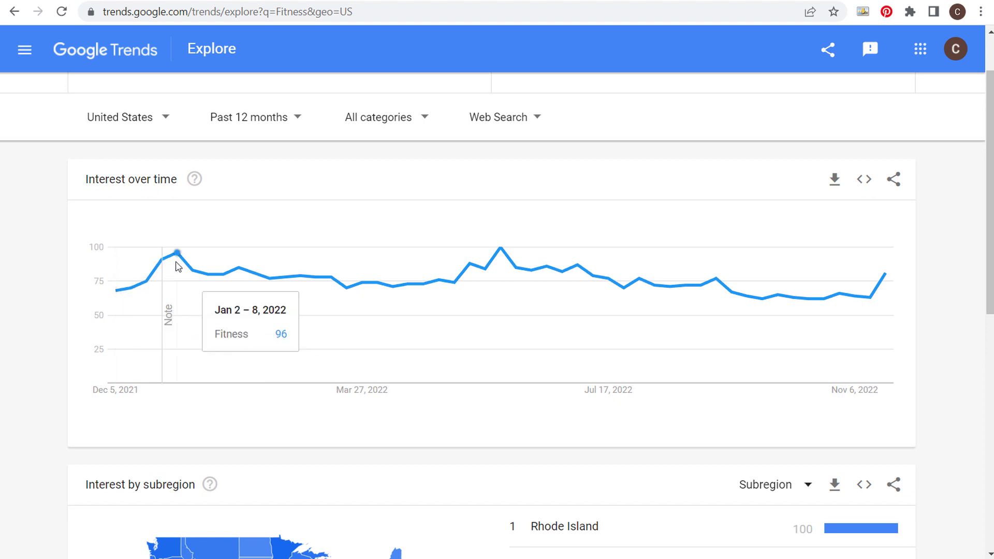
scroll(21, 280, "down", 4)
scroll(20, 270, "down", 1)
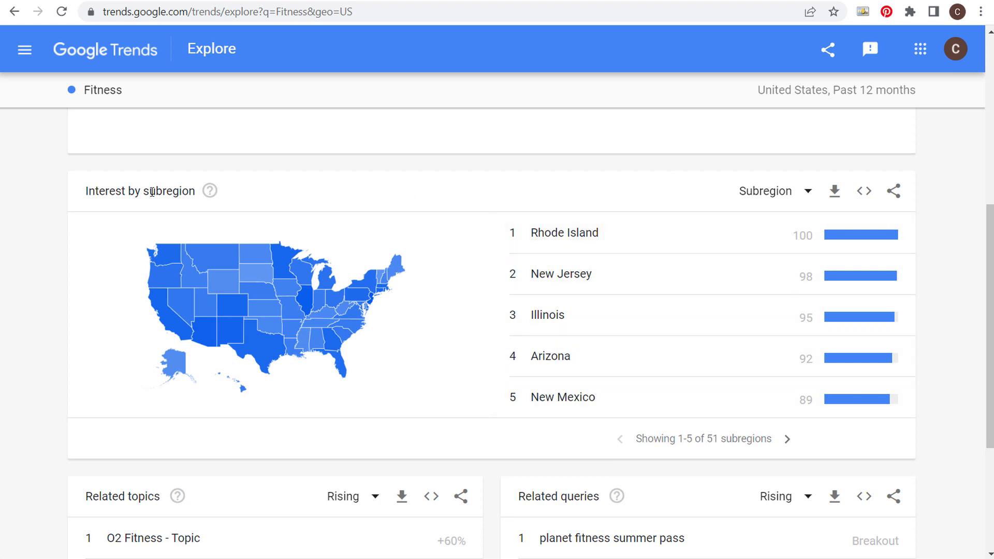
scroll(47, 240, "down", 4)
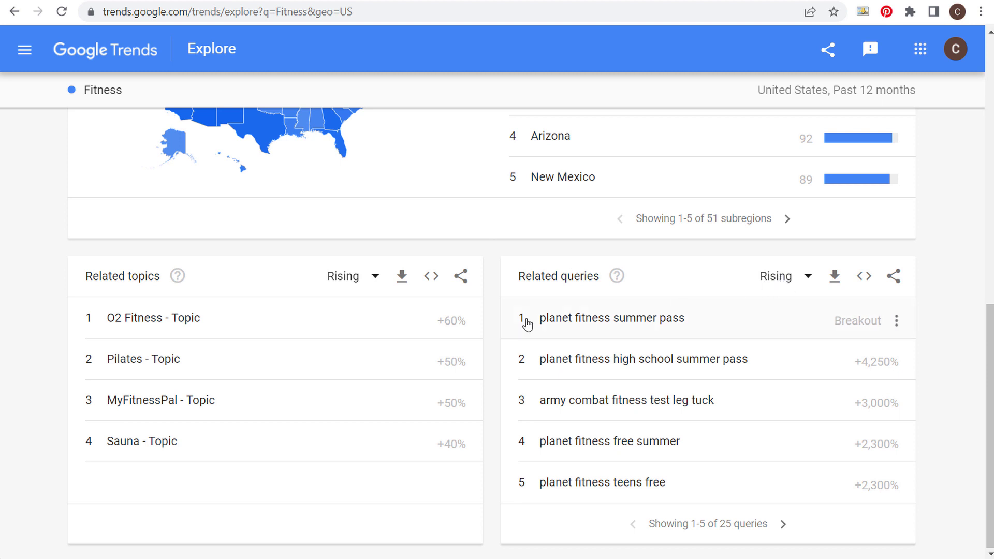
- Page Fitness related queries forward to 11–15 and back to the first five
left_click(786, 525)
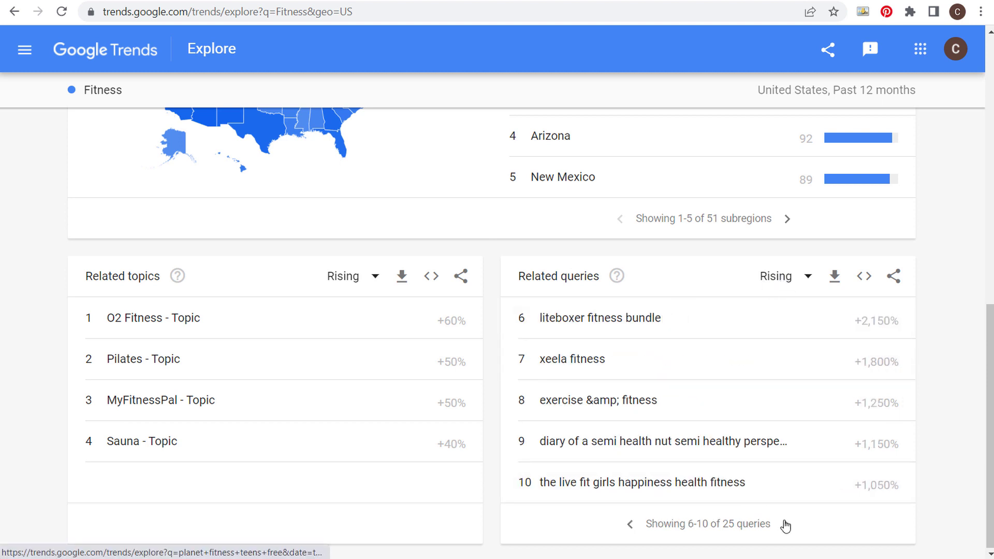
left_click(785, 525)
left_click(625, 525)
left_click(625, 525)
- Rank Fitness related topics by Top and page them to topics 11–15
left_click(351, 284)
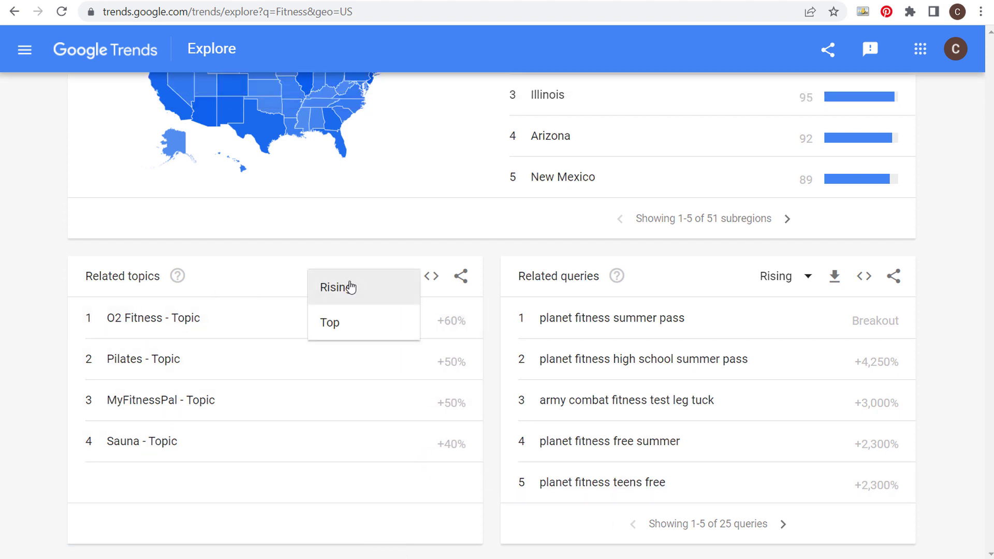
left_click(343, 321)
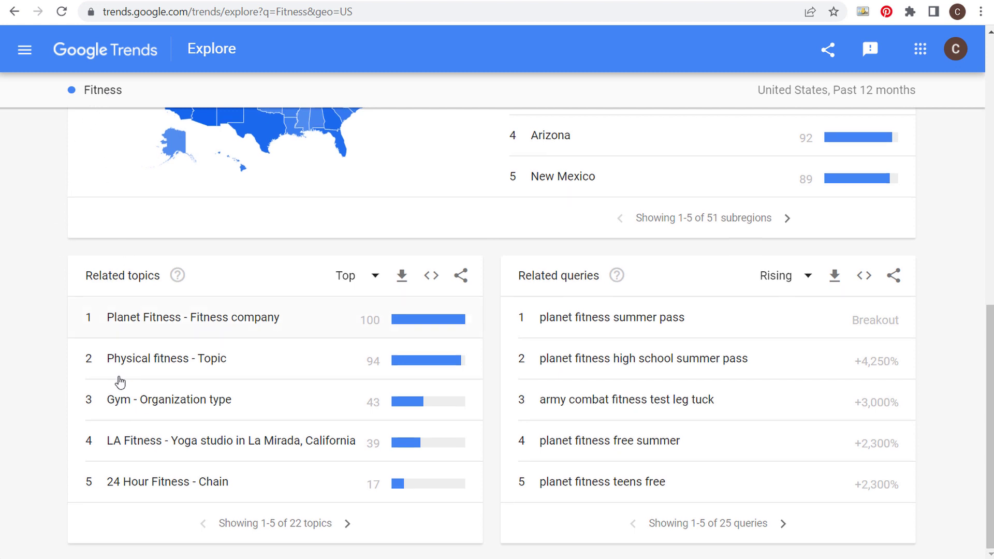
left_click(347, 527)
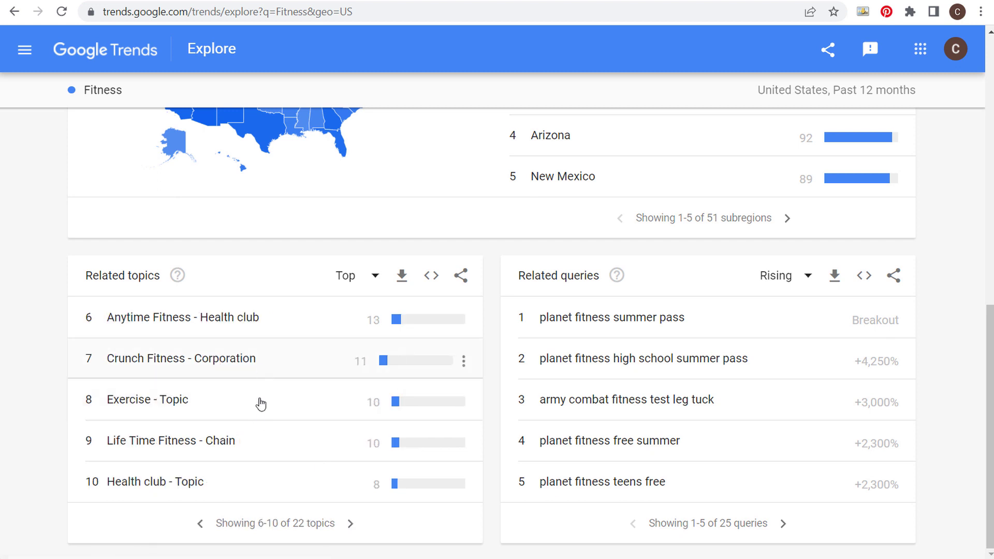
left_click(353, 525)
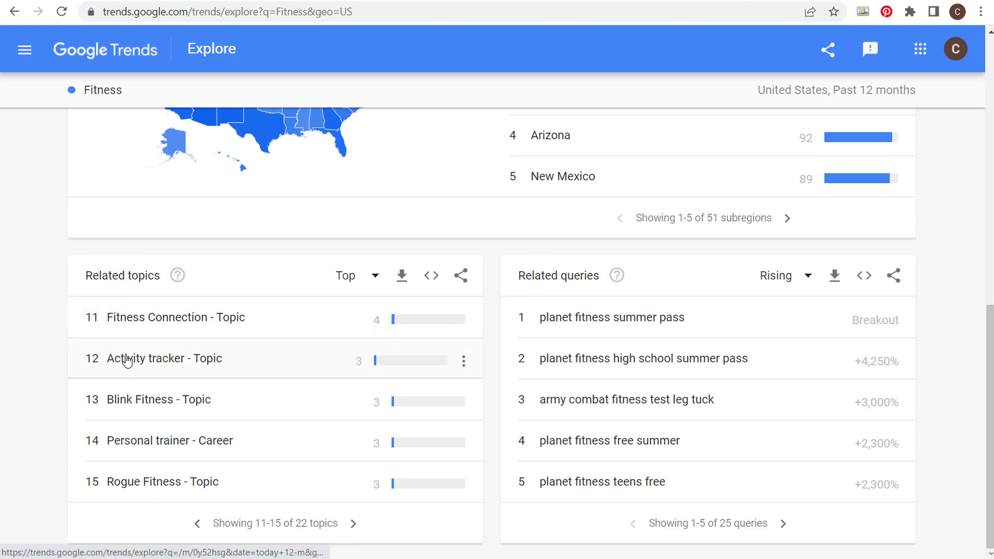
left_click(770, 278)
- Rank related queries by Top and page through to the last ones, 21–25 of 25
left_click(761, 320)
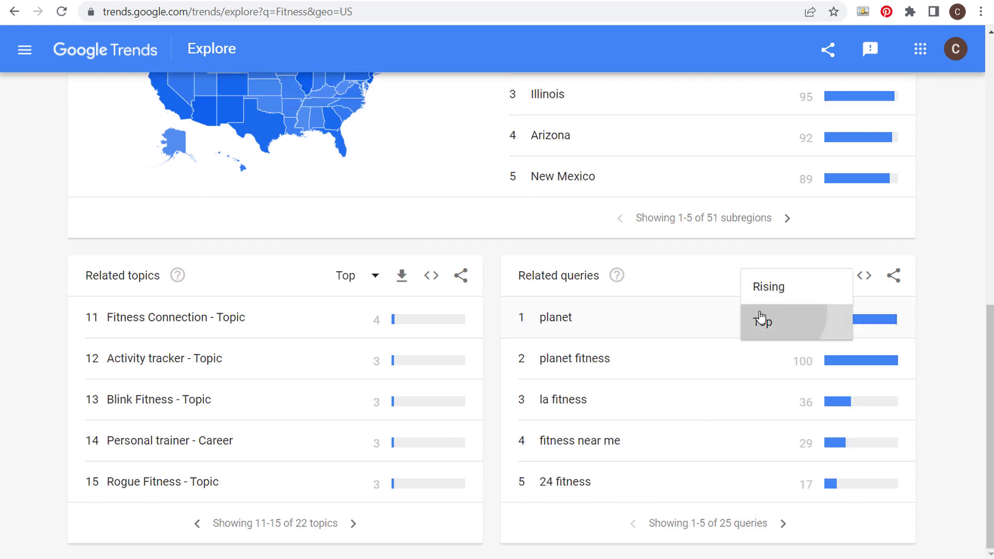
left_click_drag(517, 275, 593, 277)
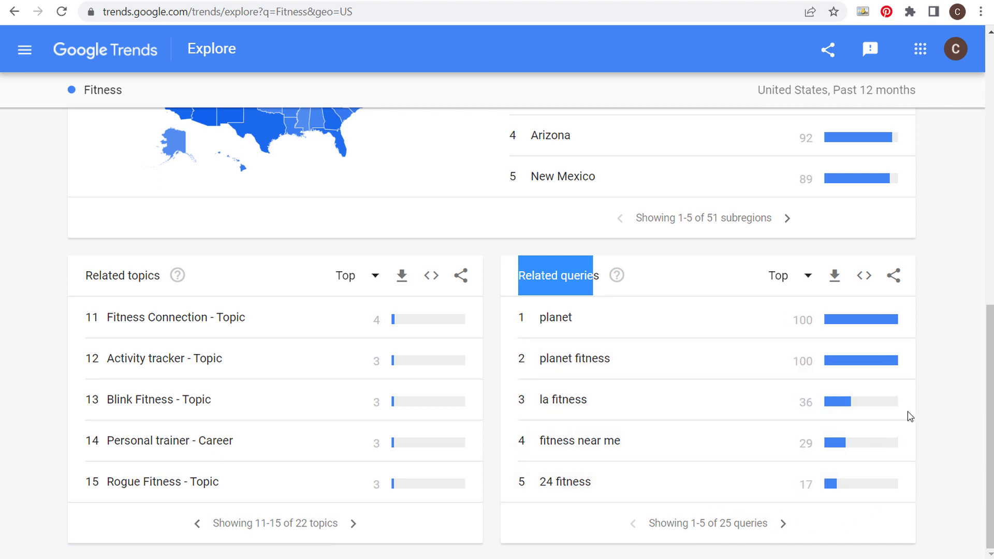
left_click(785, 524)
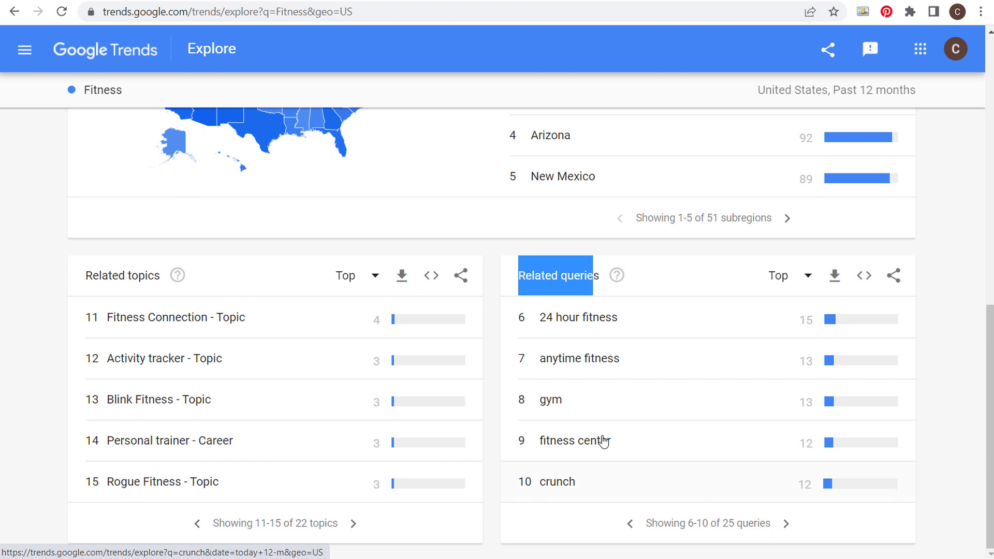
left_click(786, 524)
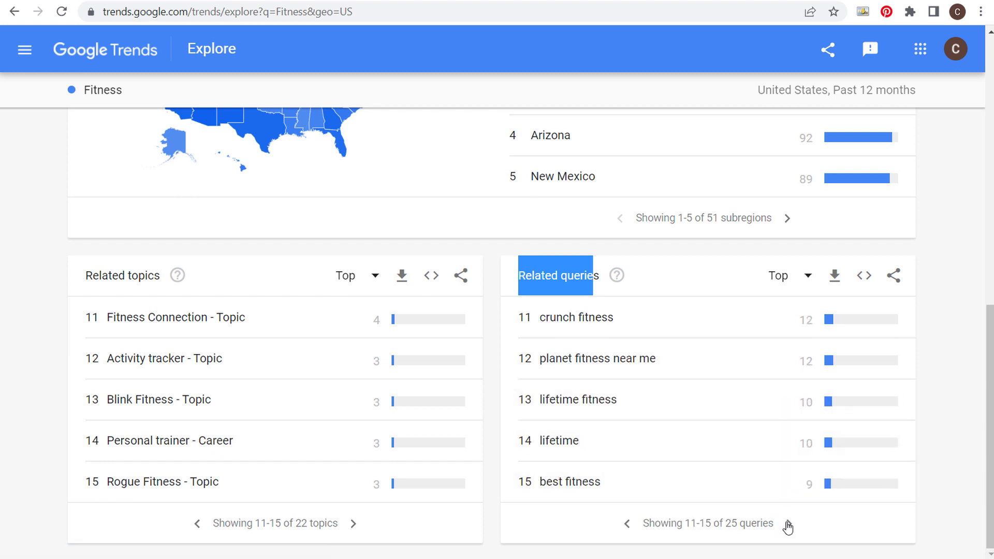
left_click(789, 524)
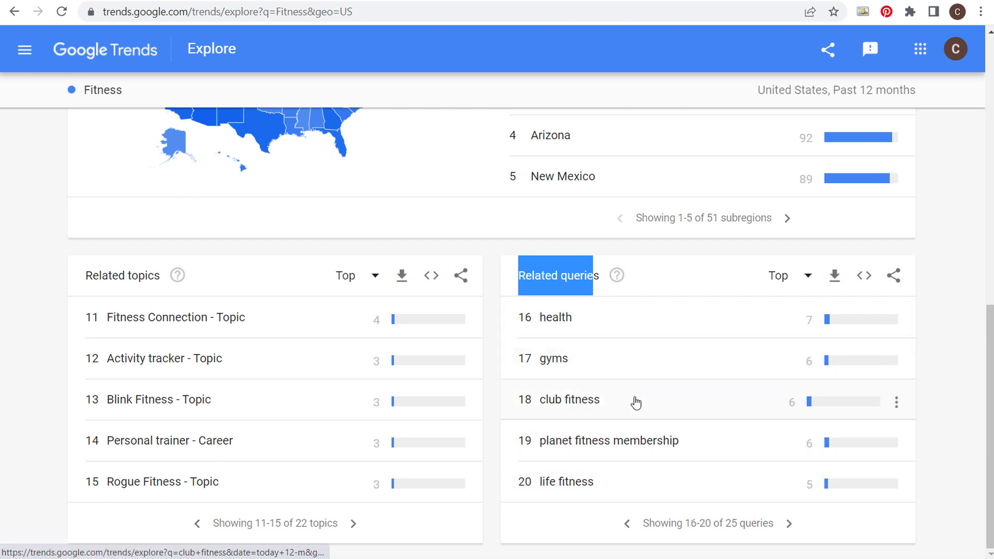
left_click(790, 524)
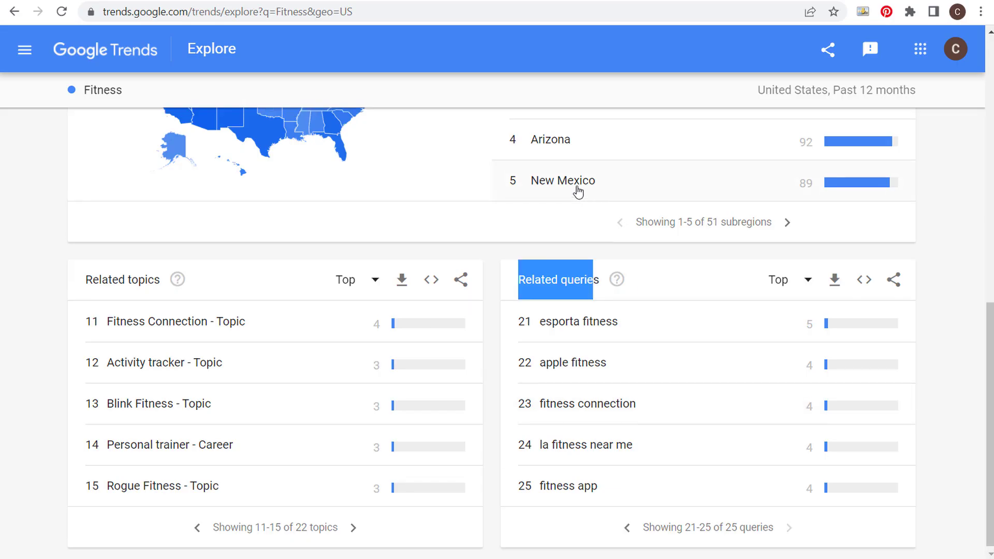
scroll(553, 217, "up", 15)
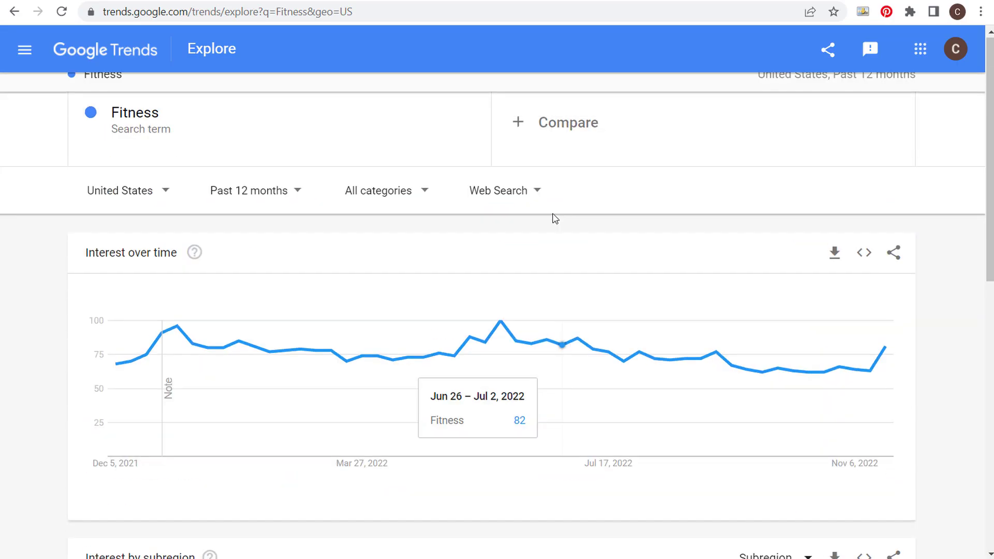
- Switch the Fitness chart's data source to YouTube Search
left_click(523, 203)
left_click(527, 344)
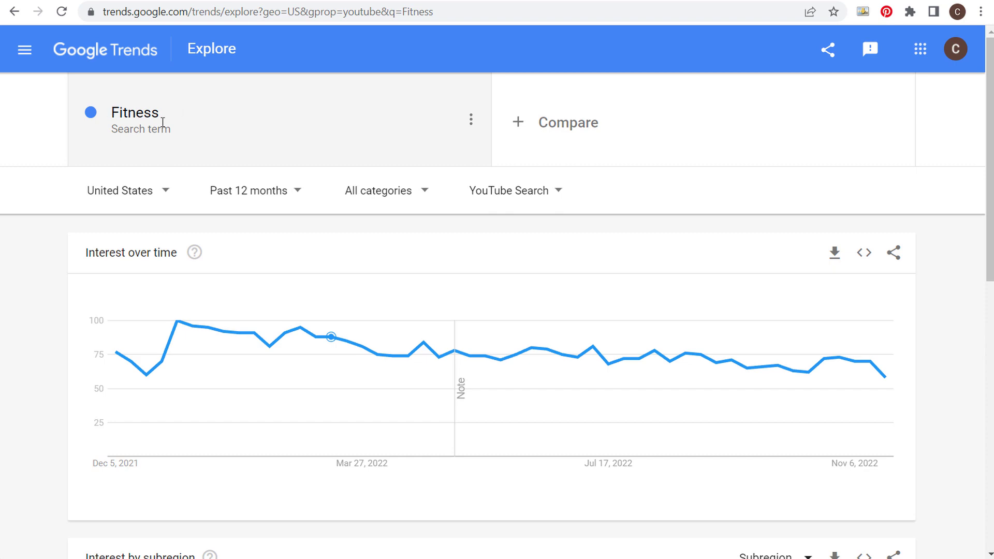
scroll(60, 249, "down", 7)
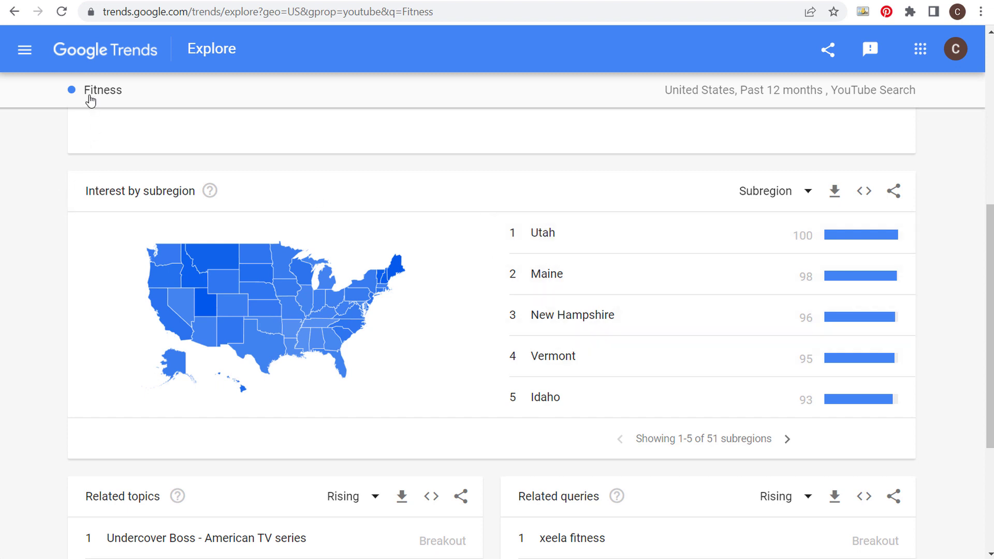
scroll(46, 213, "down", 4)
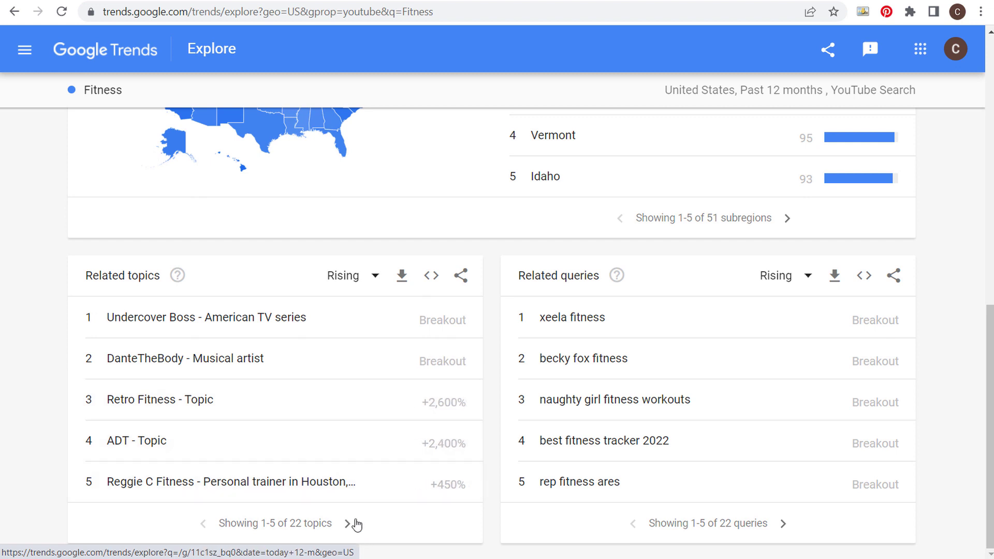
- Rank related topics and related queries by Top, showing queries 6–10
left_click(351, 275)
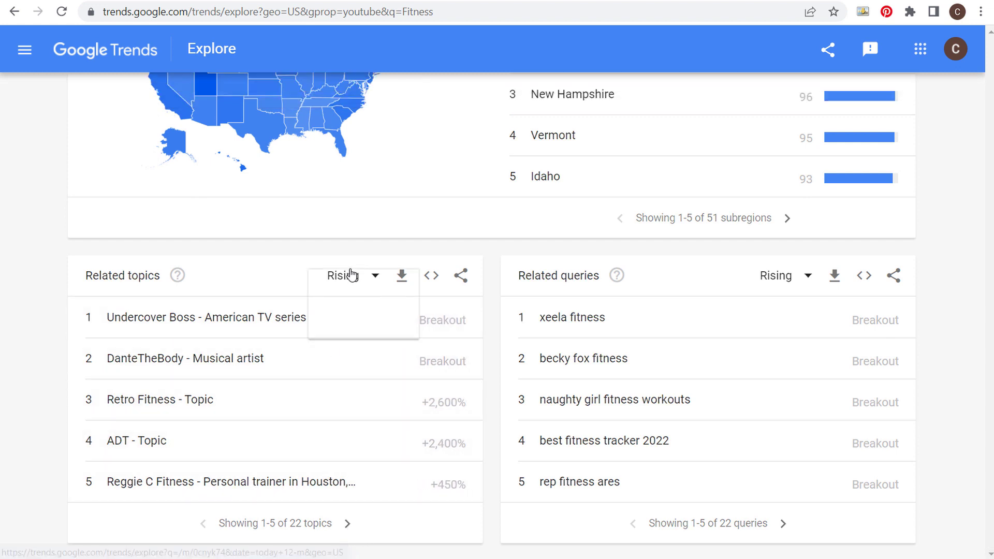
left_click(349, 319)
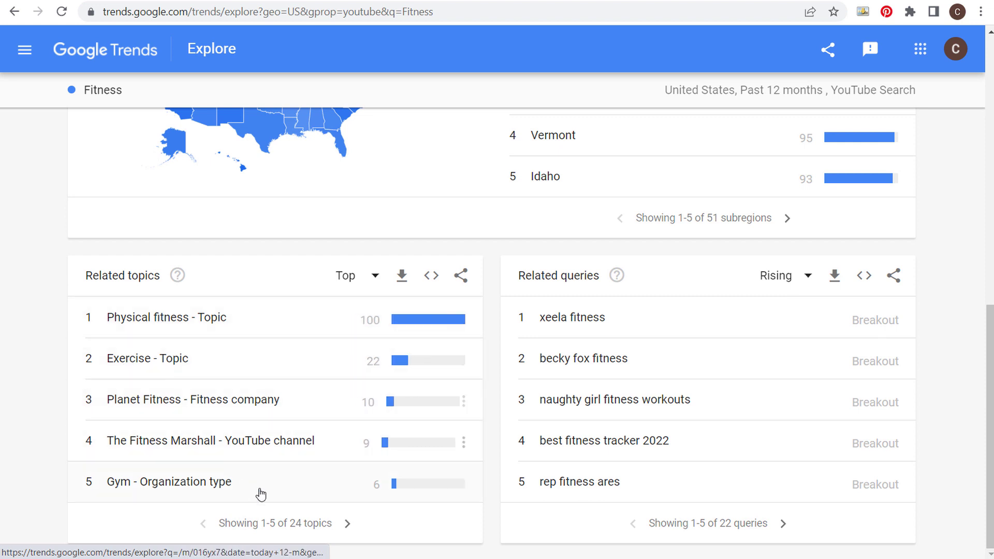
left_click_drag(521, 273, 587, 275)
left_click(588, 275)
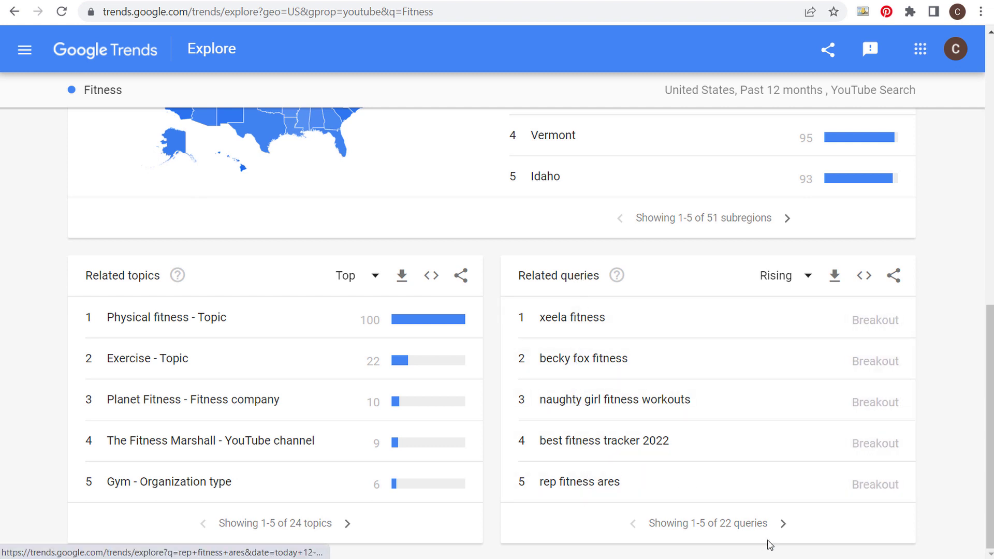
left_click(786, 525)
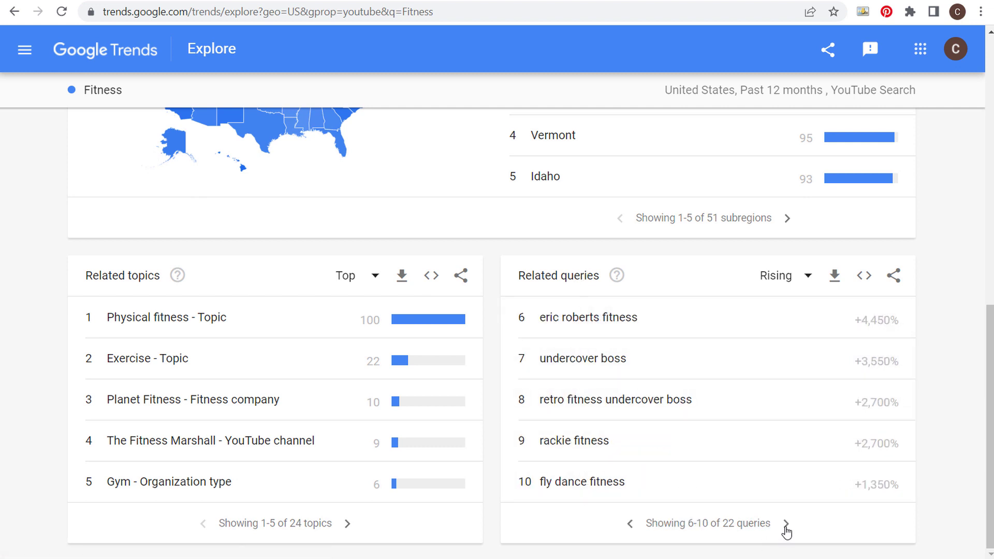
left_click(797, 276)
left_click(792, 321)
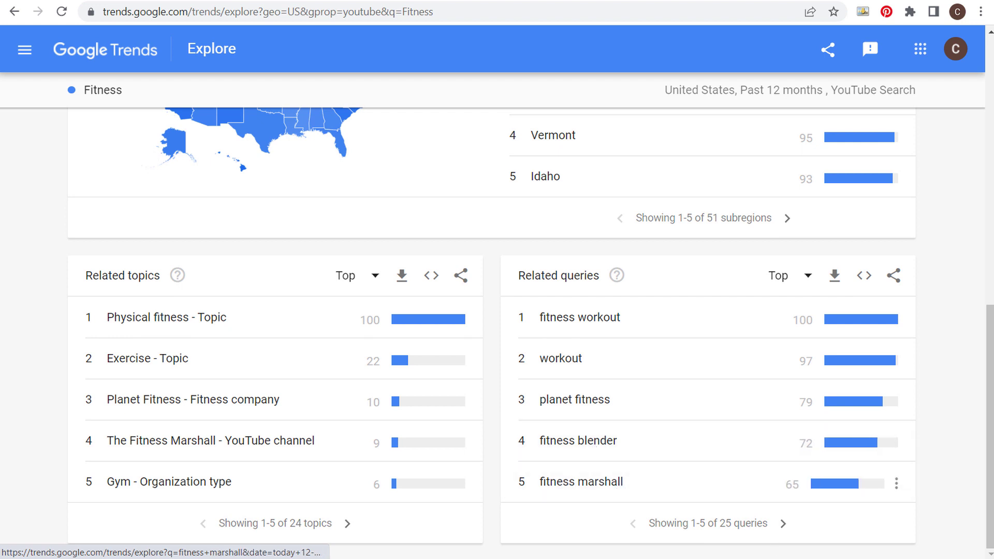
left_click(786, 525)
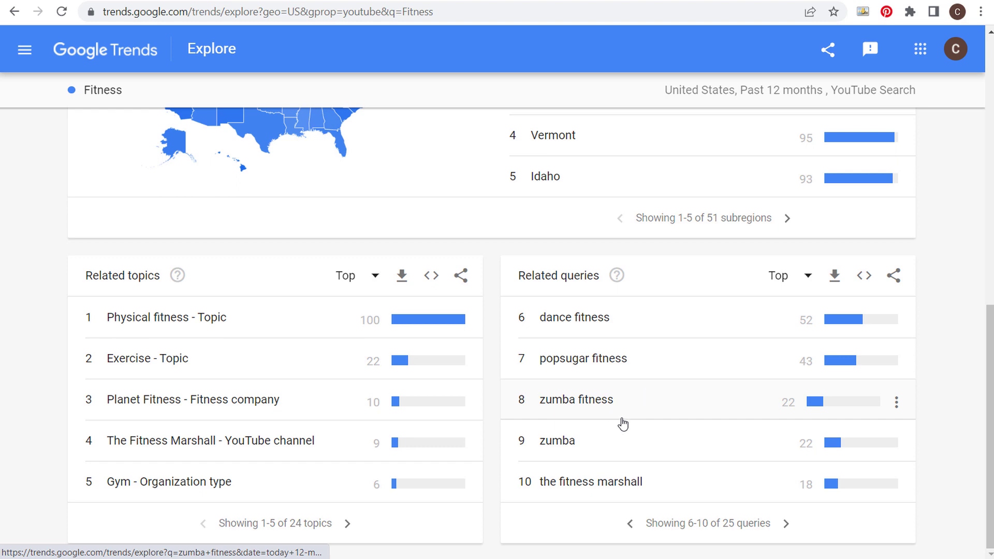
- Replace the Fitness term with Luxury SUV as an Automotive class topic
scroll(73, 180, "up", 7)
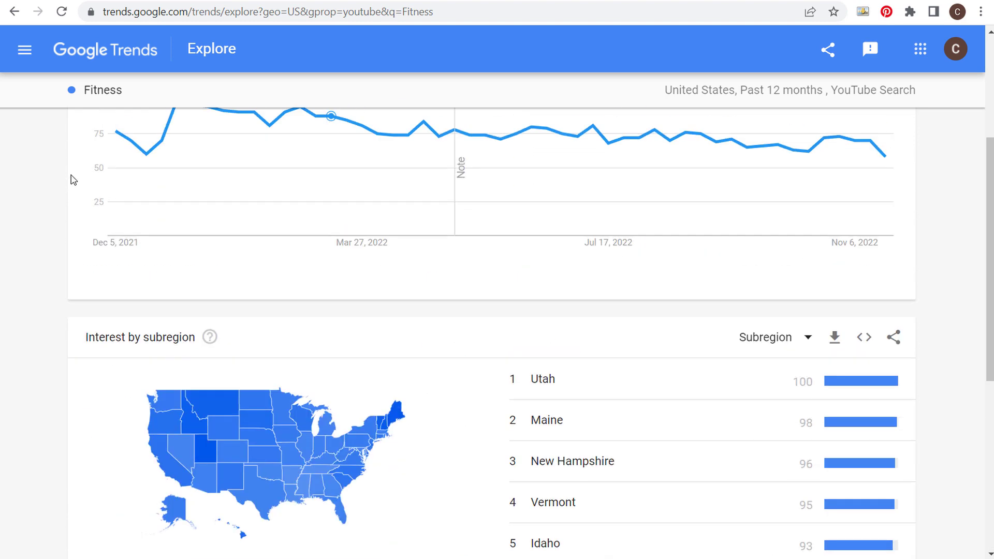
scroll(73, 179, "up", 4)
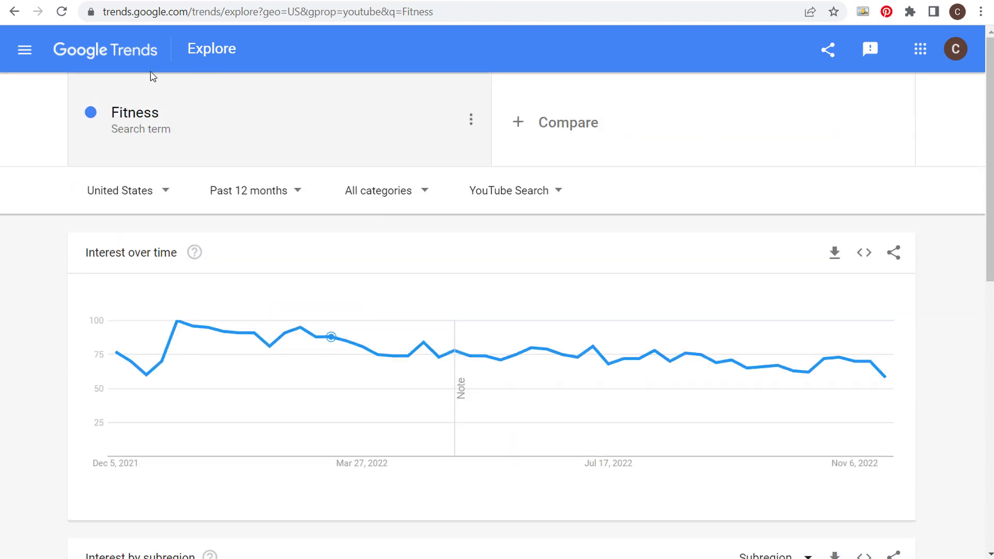
left_click(211, 126)
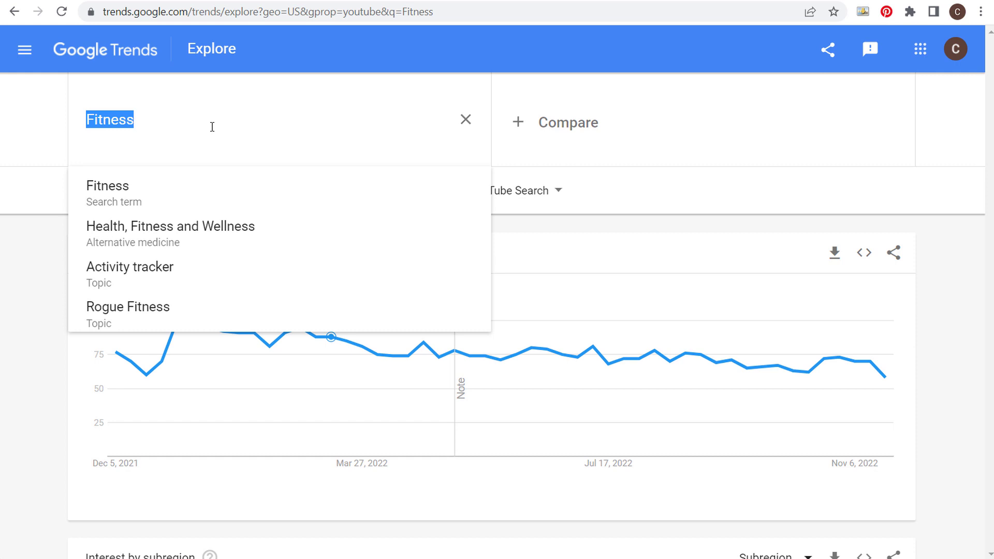
type("Luxury SUV")
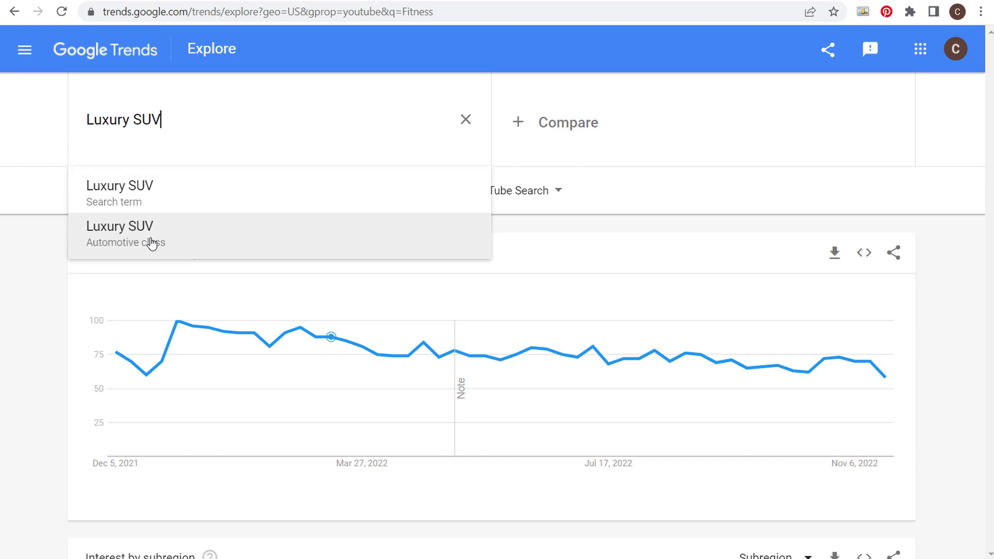
left_click(136, 239)
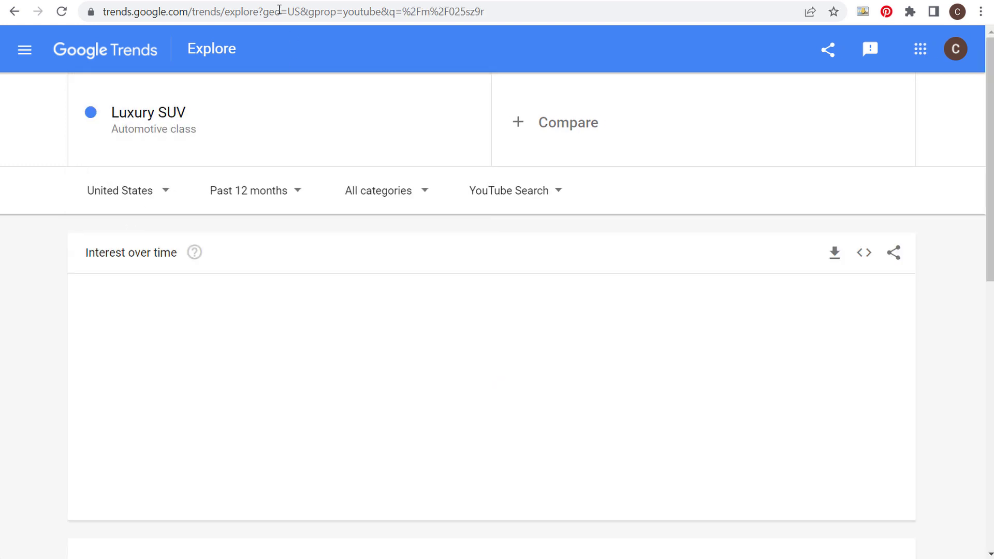
mouse_move(138, 380)
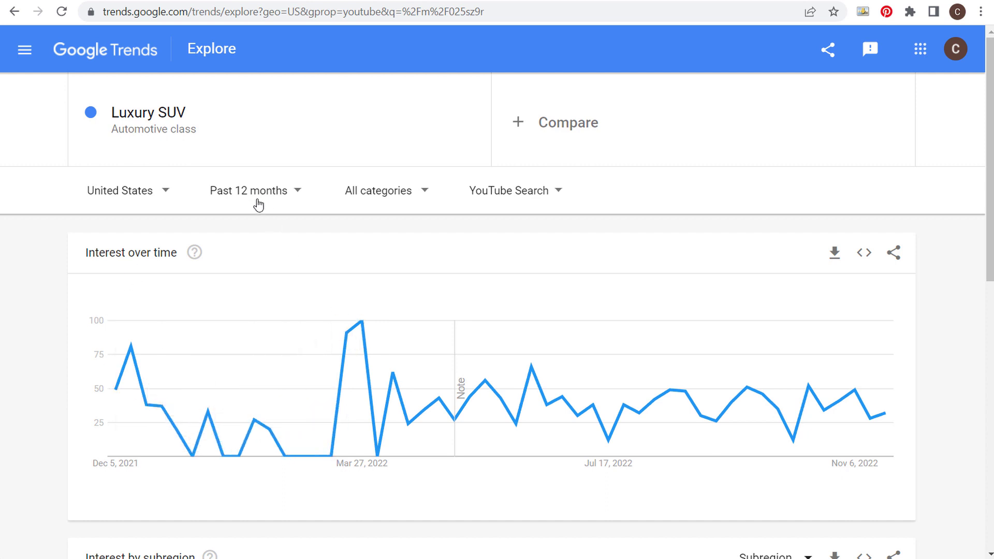
- Switch the data source to Web Search and show related queries 6–10
left_click(510, 192)
left_click(500, 235)
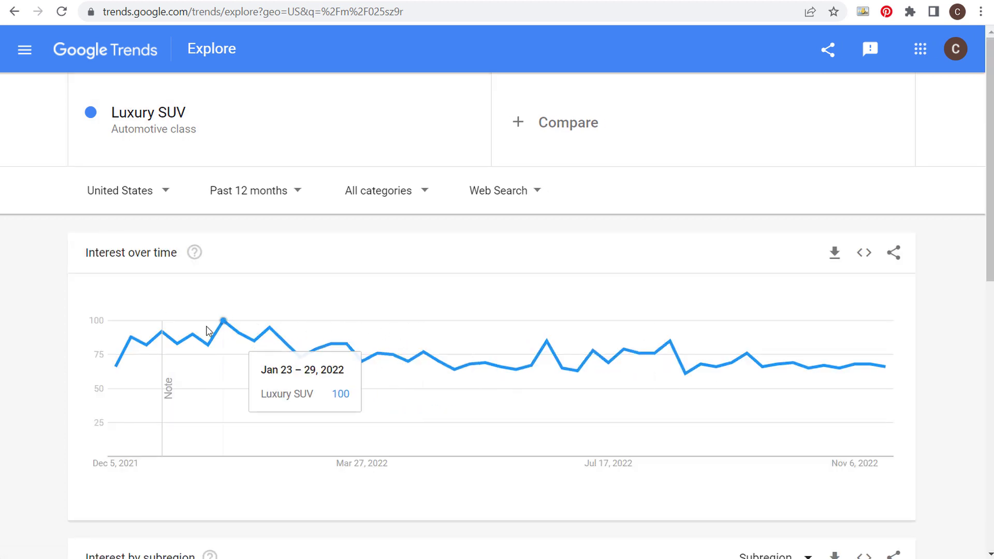
scroll(49, 312, "down", 10)
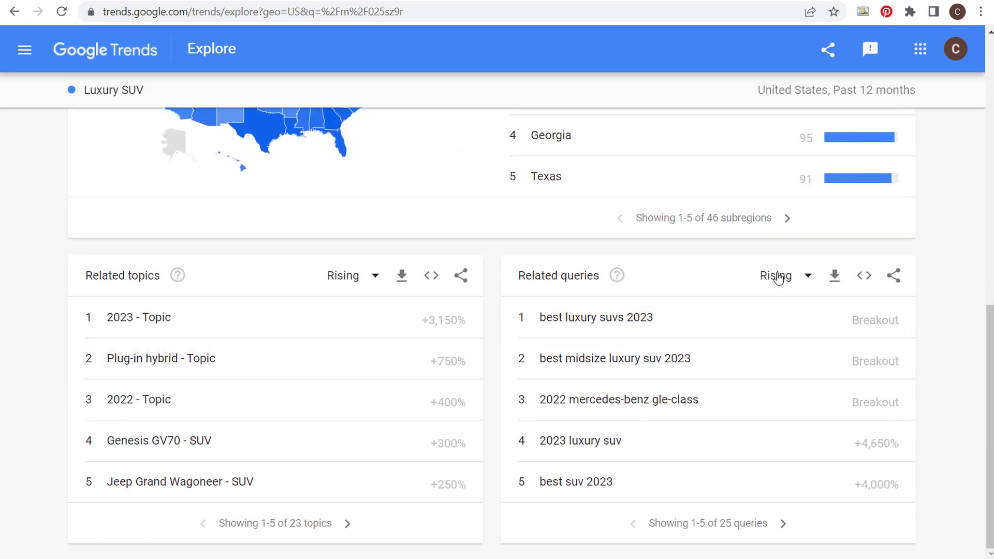
left_click(783, 524)
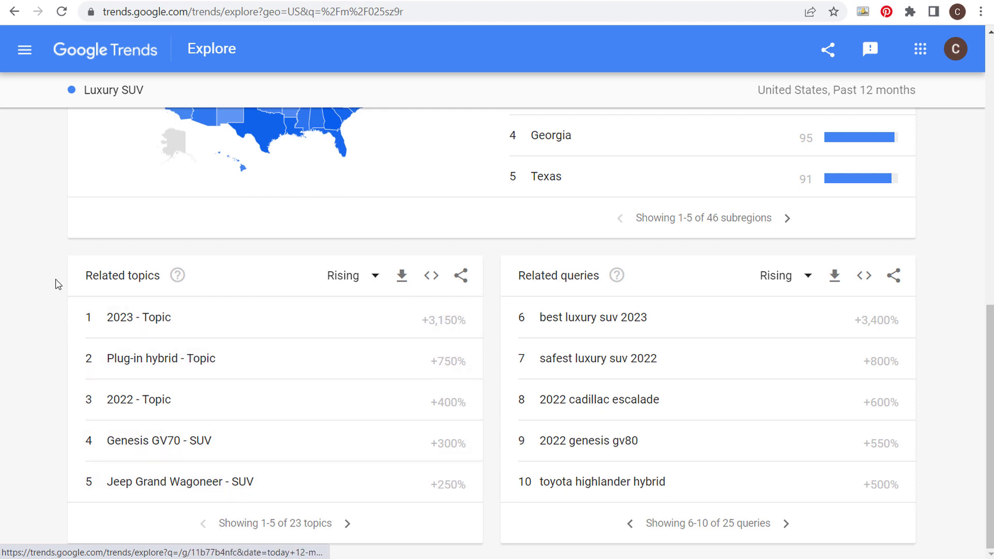
scroll(57, 285, "up", 12)
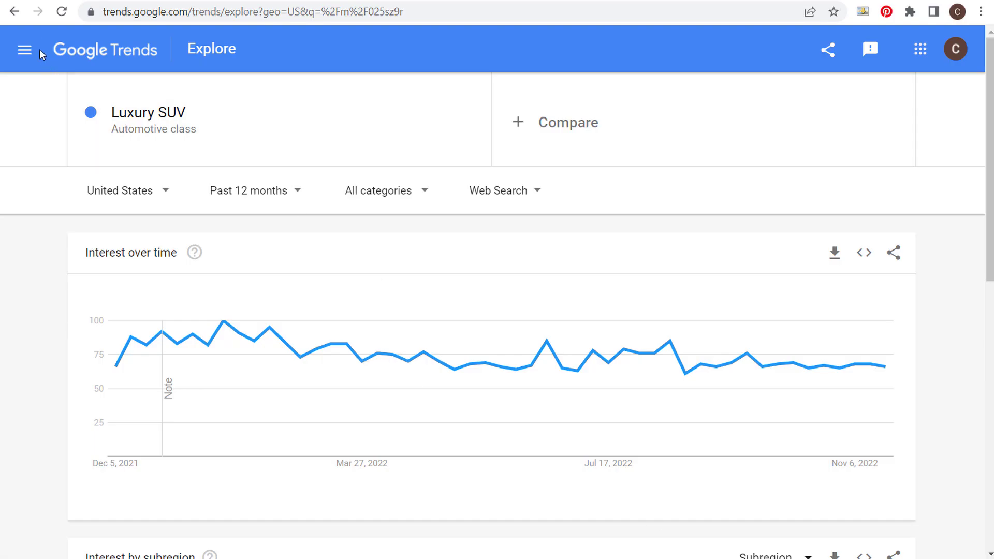
- Go to the Trending Searches page for the United States
left_click(29, 48)
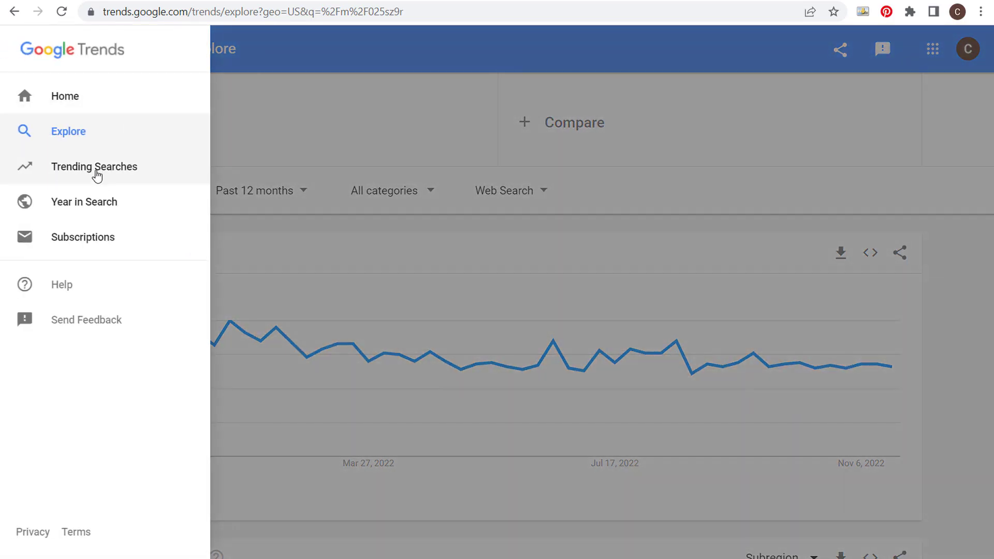
left_click(63, 170)
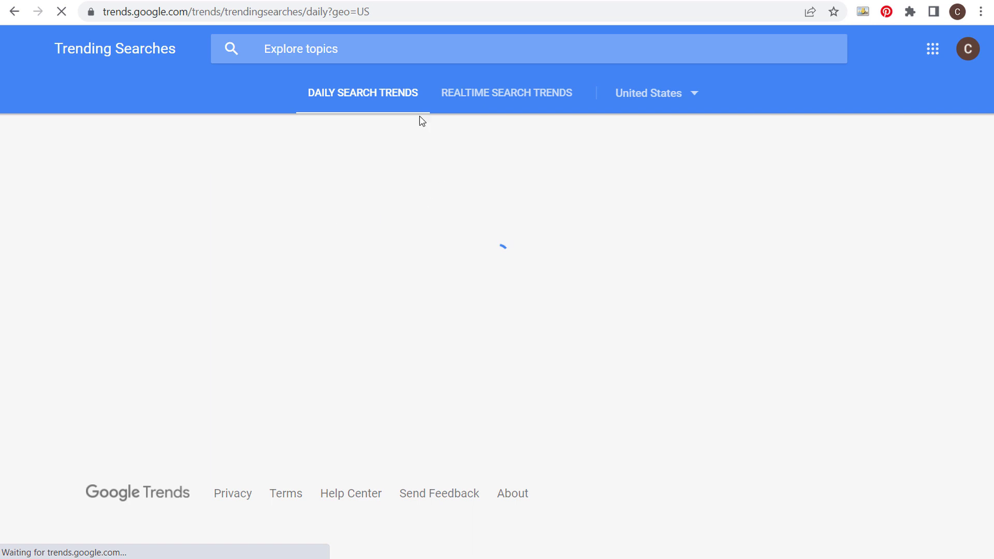
scroll(575, 217, "down", 7)
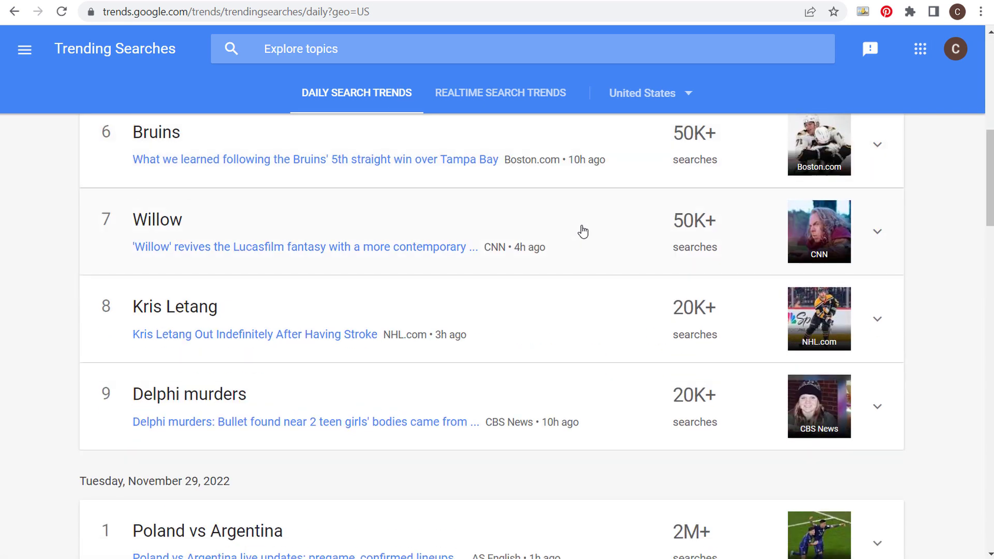
scroll(583, 231, "up", 1)
- View Realtime then Daily search trends, then return to the Trends home page
left_click(572, 101)
scroll(625, 234, "down", 5)
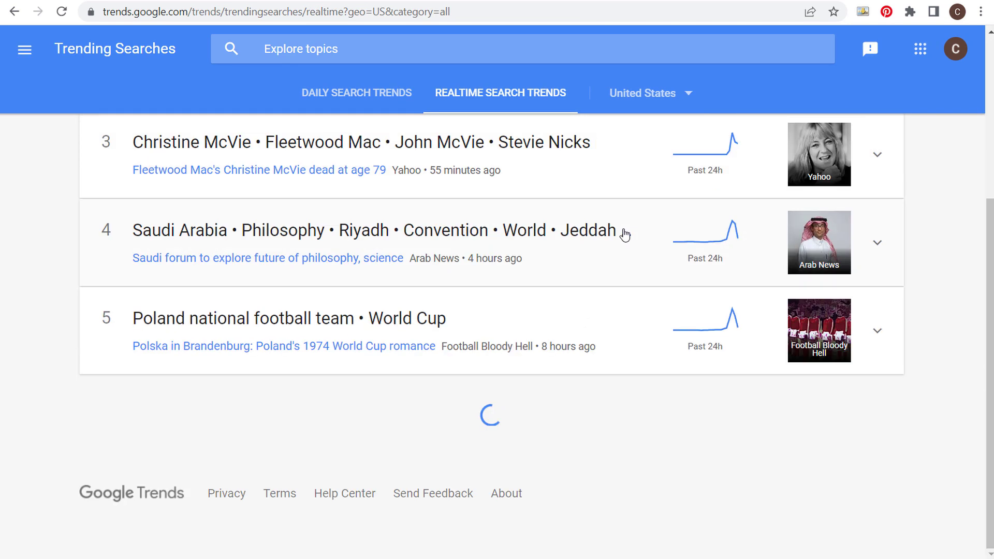
scroll(681, 254, "up", 5)
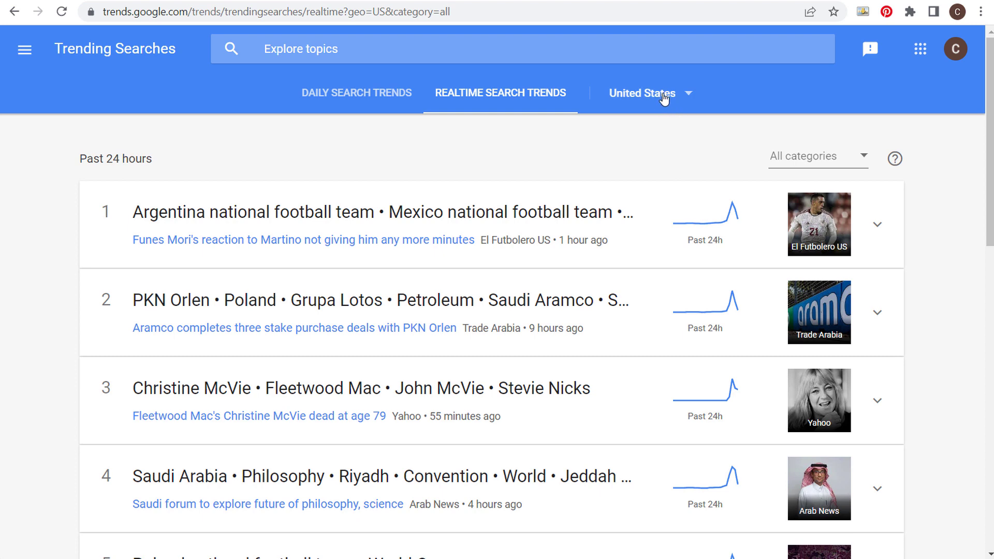
left_click(357, 97)
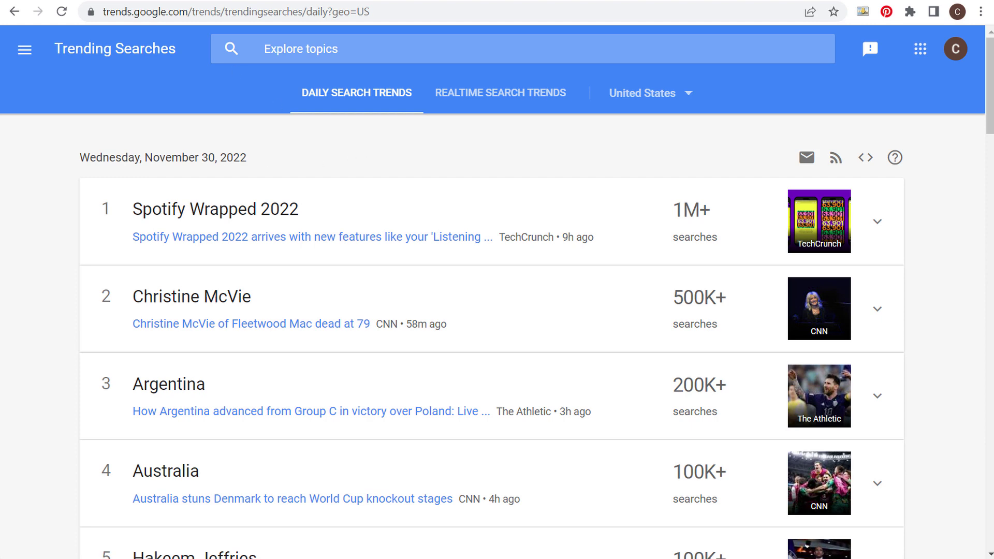
left_click(25, 49)
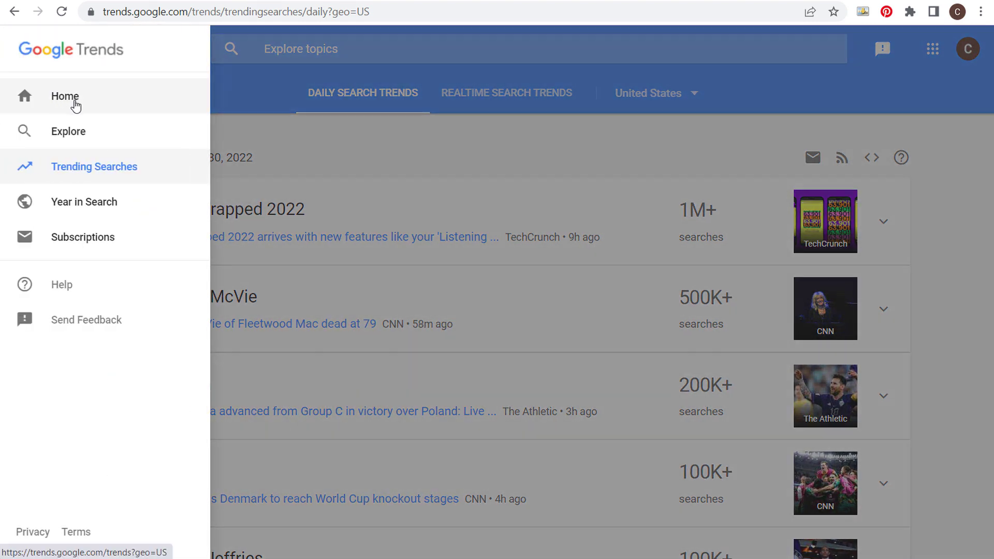
left_click(75, 104)
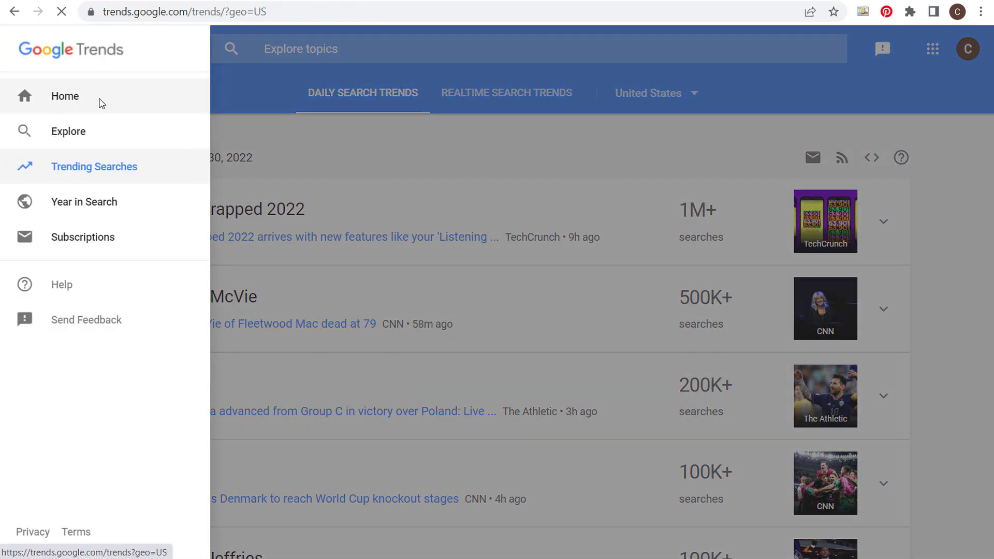